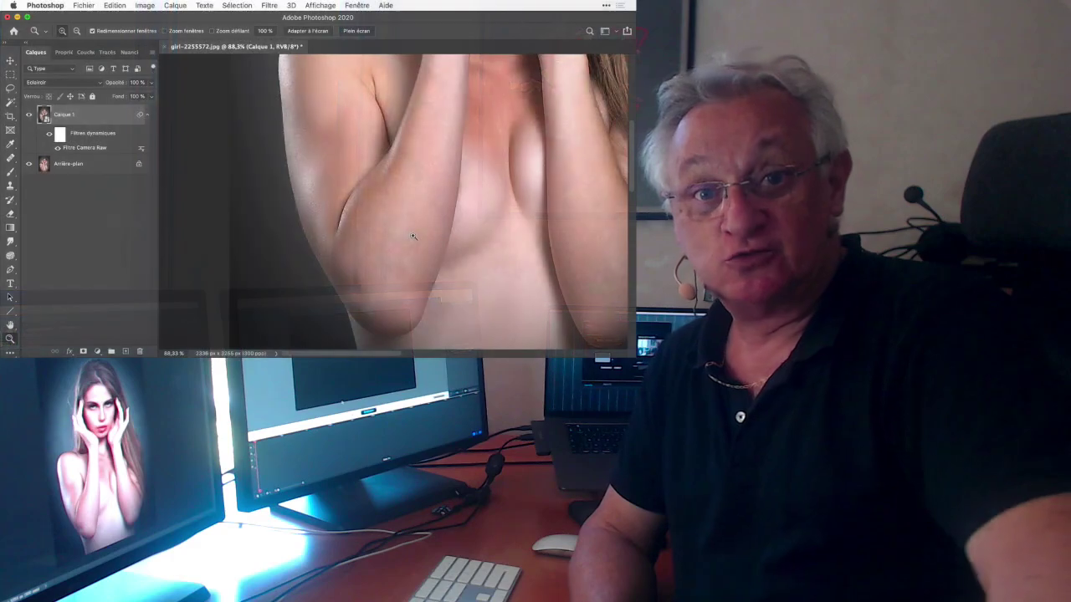
- Compare the portrait's skin with the Calque 1 layer hidden and shown, and view the image as a whole
click(29, 115)
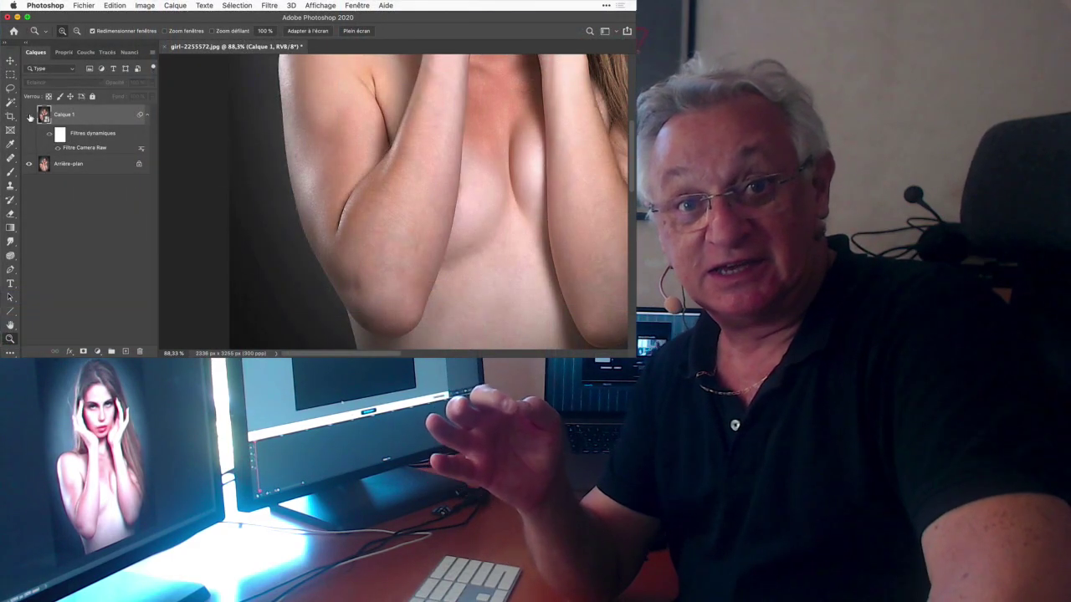
click(30, 115)
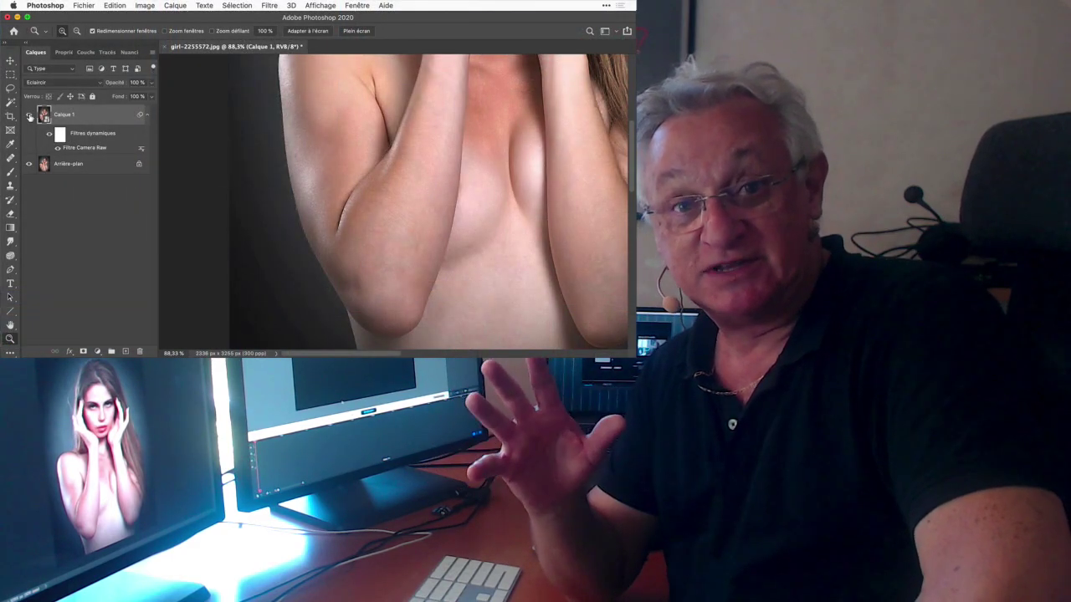
alt+click(339, 170)
alt+click(351, 171)
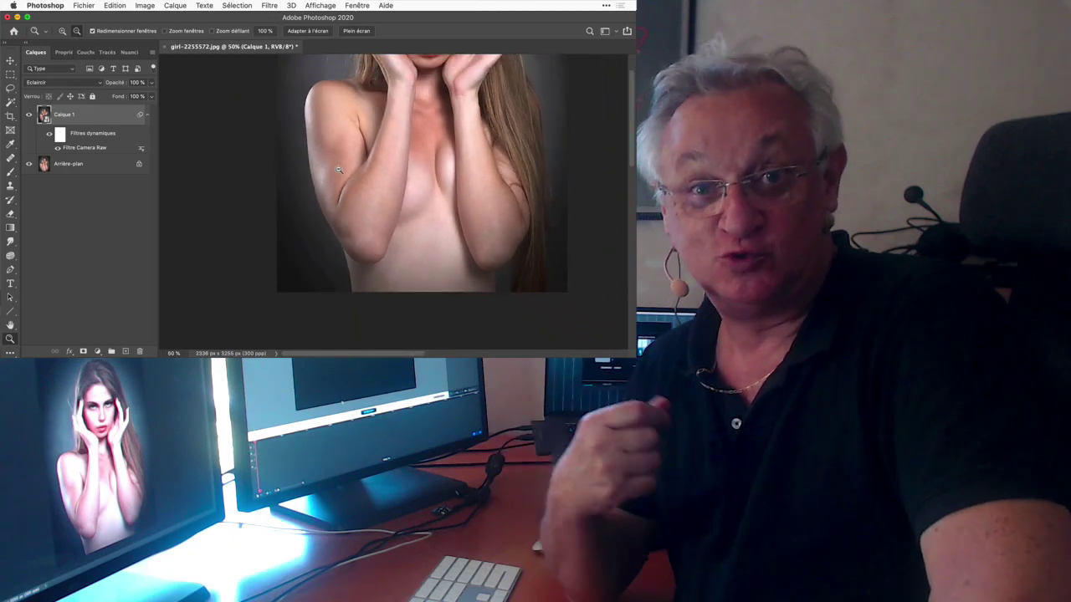
alt+click(374, 170)
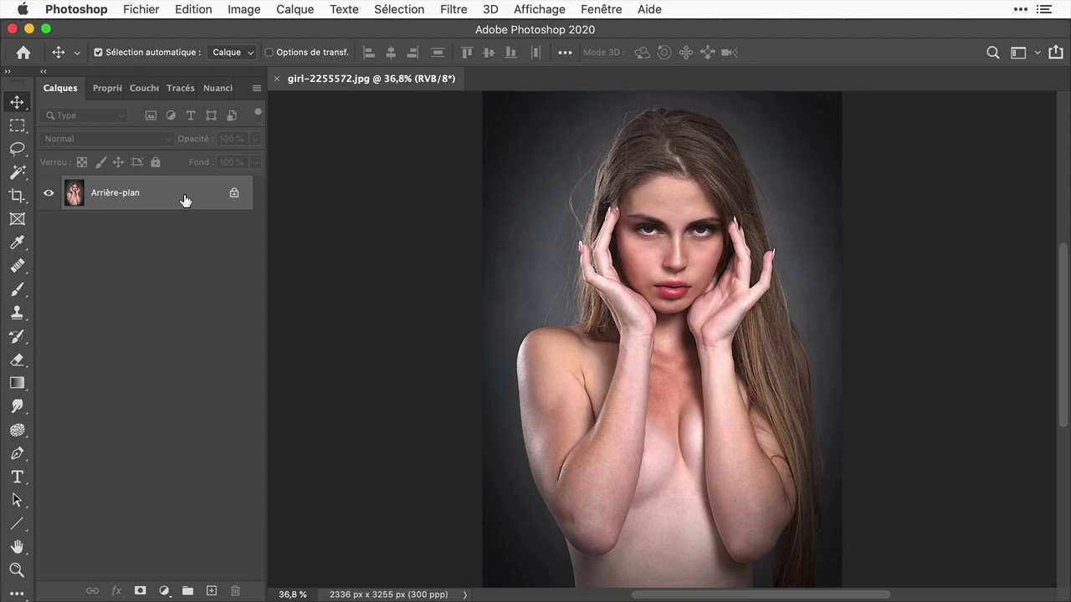
- Duplicate the background layer twice, naming the lower copy flou and the upper copy textures
key(super+j)
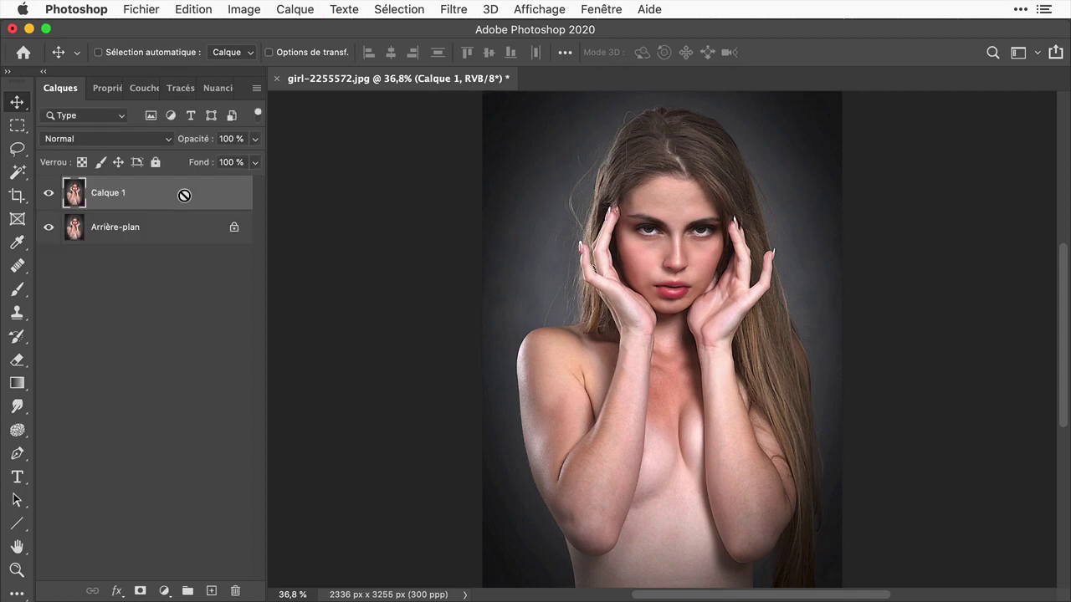
key(super+j)
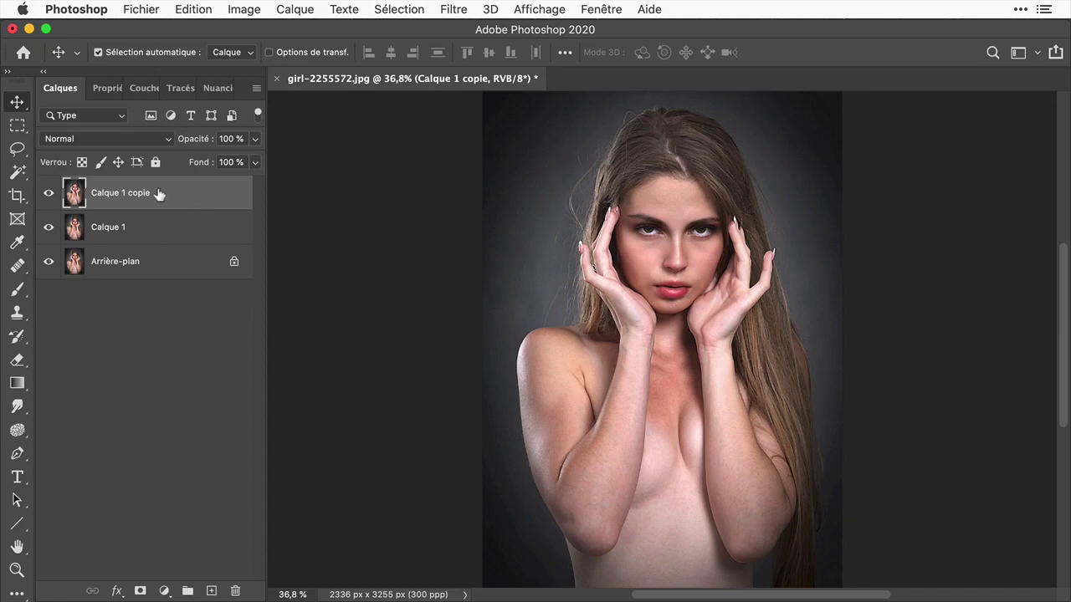
double_click(107, 227)
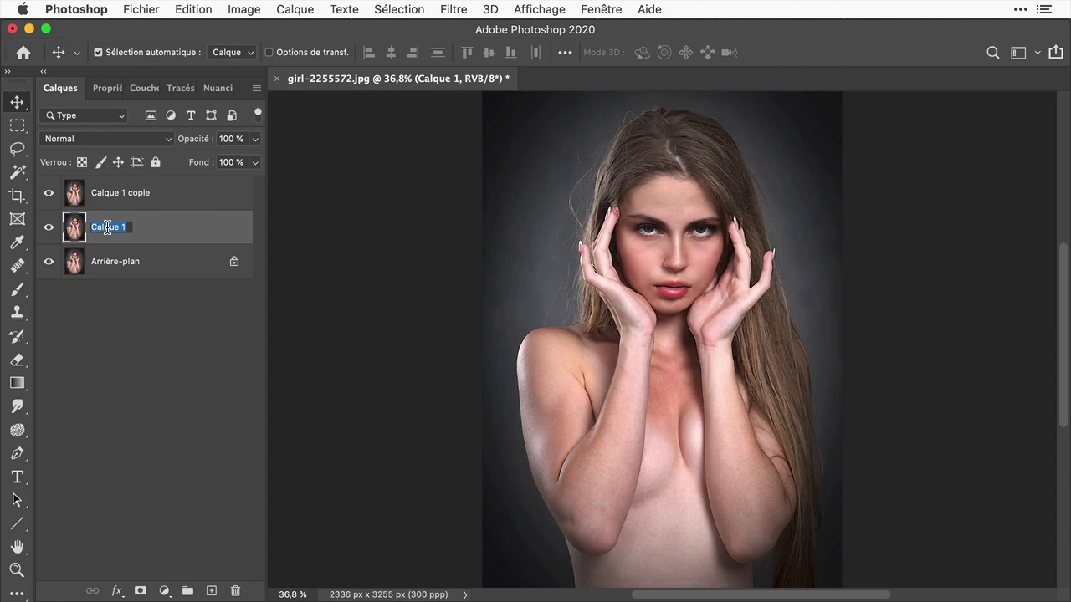
text(flou)
key(Return)
click(107, 198)
double_click(107, 193)
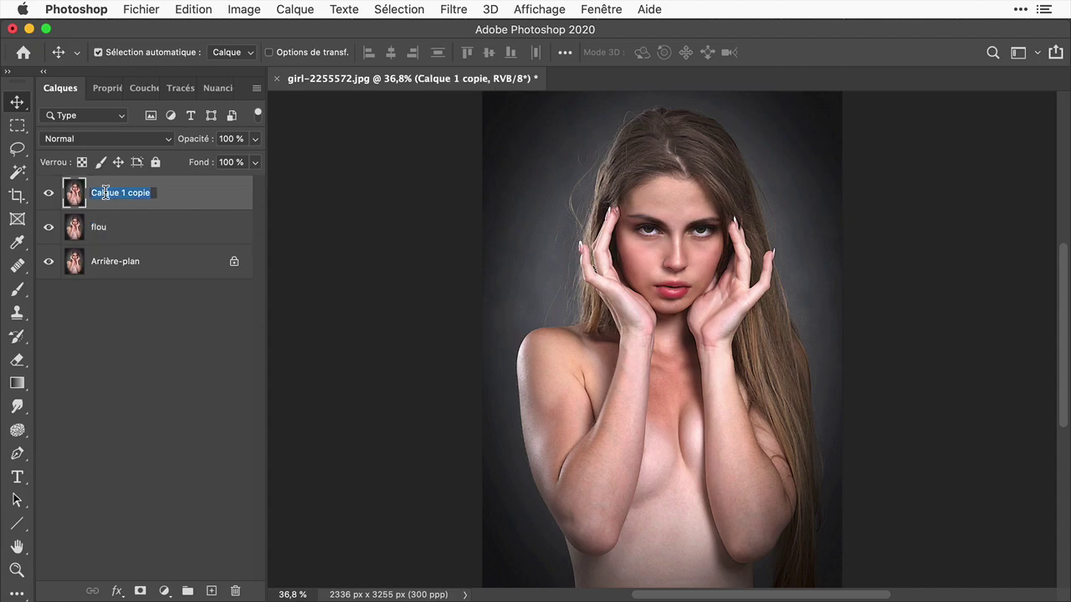
text(textures)
- Hide the textures layer and apply a Gaussian Blur with a 3-pixel radius to the flou layer
click(48, 193)
click(194, 231)
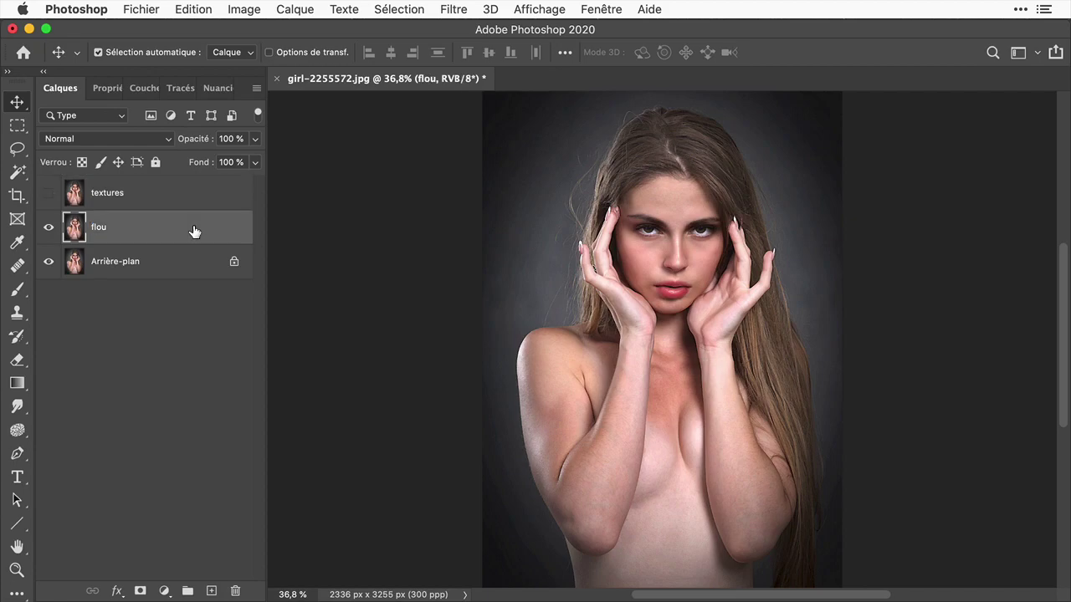
click(453, 12)
mouse_move(499, 260)
click(758, 335)
drag(734, 366, 765, 377)
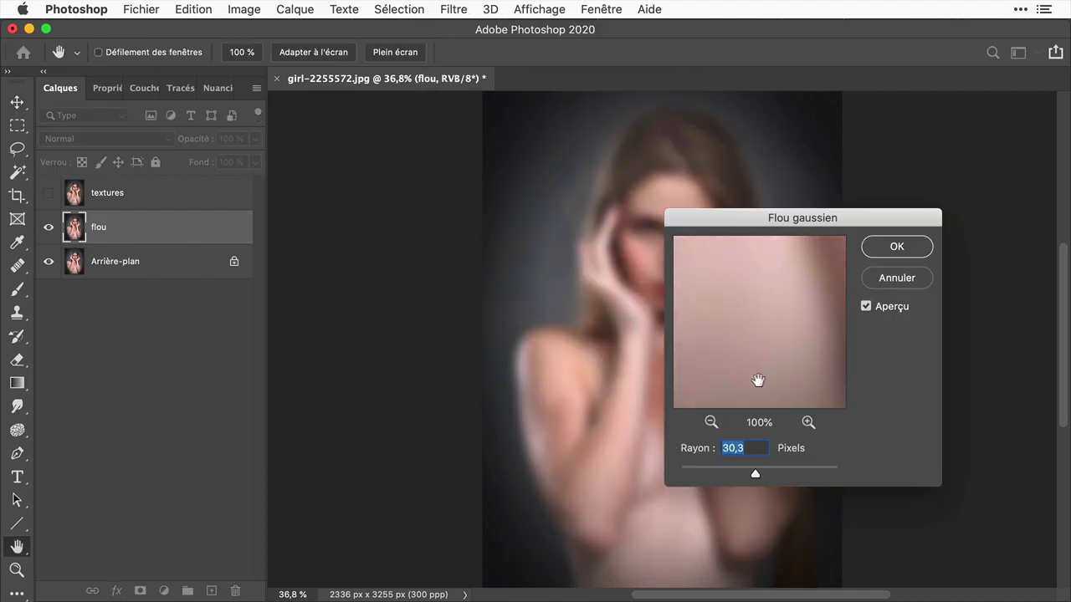
mouse_move(727, 474)
mouse_down()
mouse_move(682, 475)
mouse_move(707, 470)
mouse_up()
drag(769, 317, 744, 392)
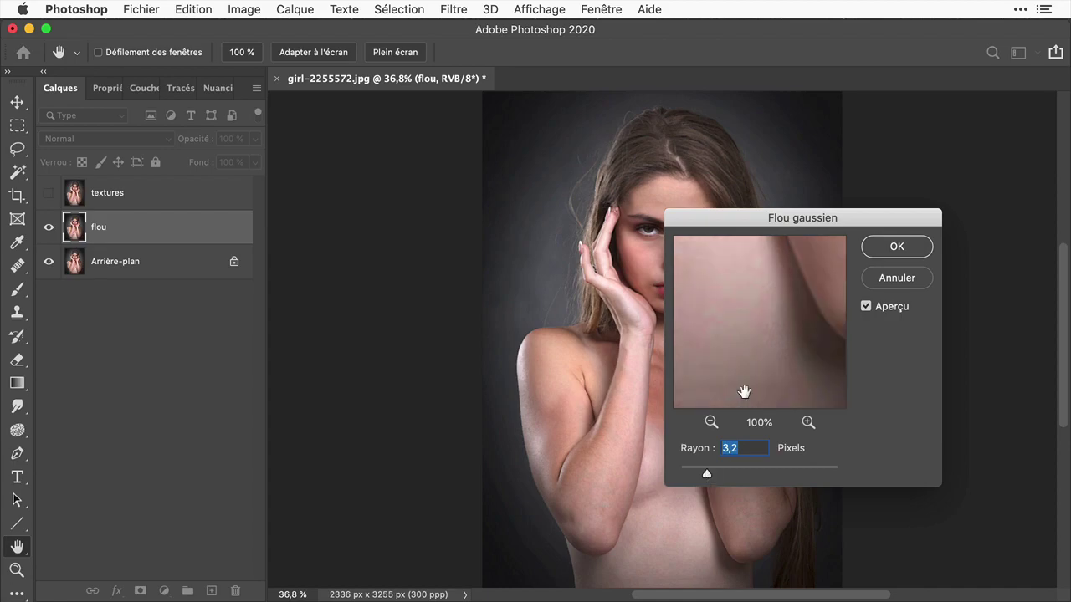
click(757, 451)
key(Return)
- Show textures, apply the flou layer to it using Soustraction, scale 2, offset 128, and set its blend mode to Lumière linéaire
click(48, 193)
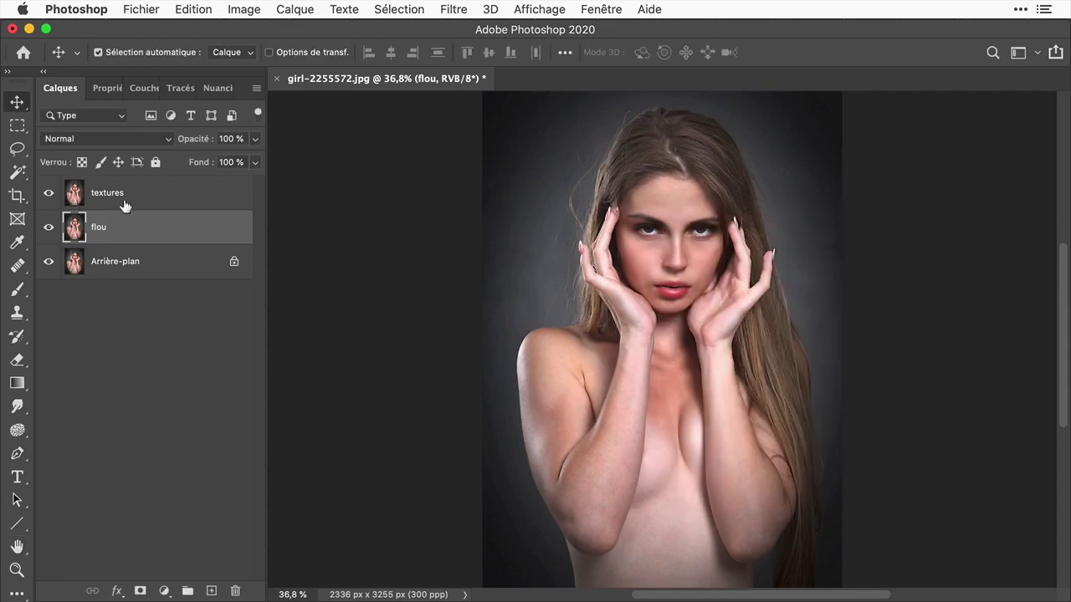
click(132, 199)
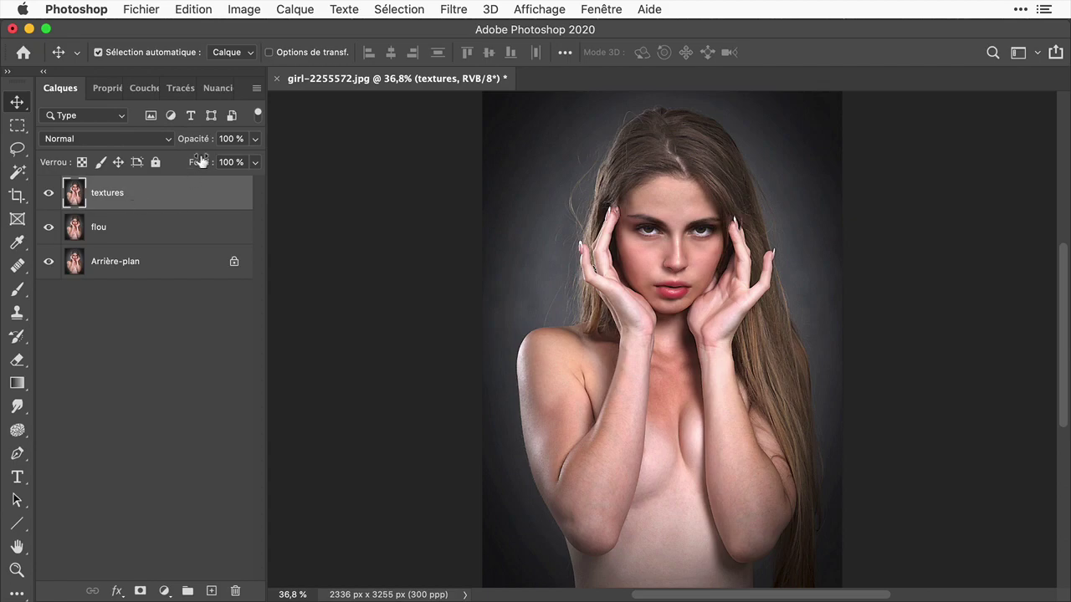
click(244, 12)
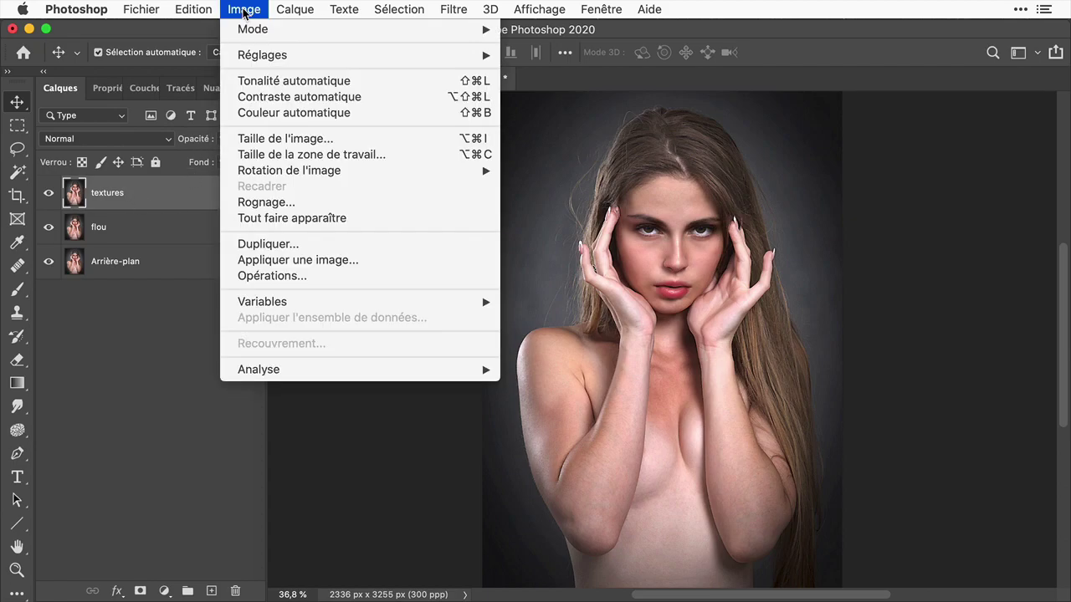
click(343, 260)
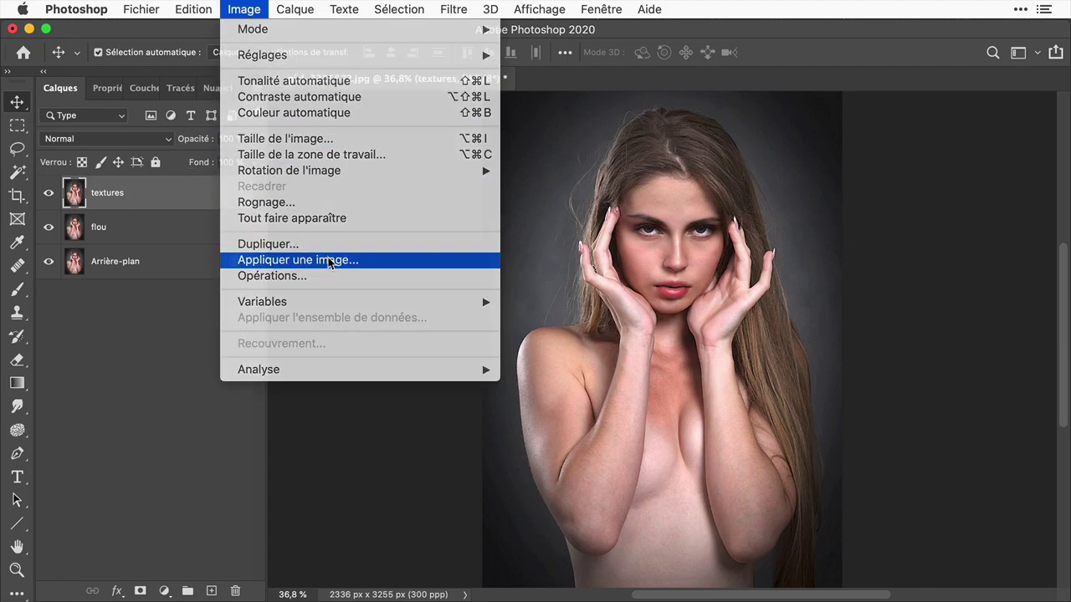
click(294, 127)
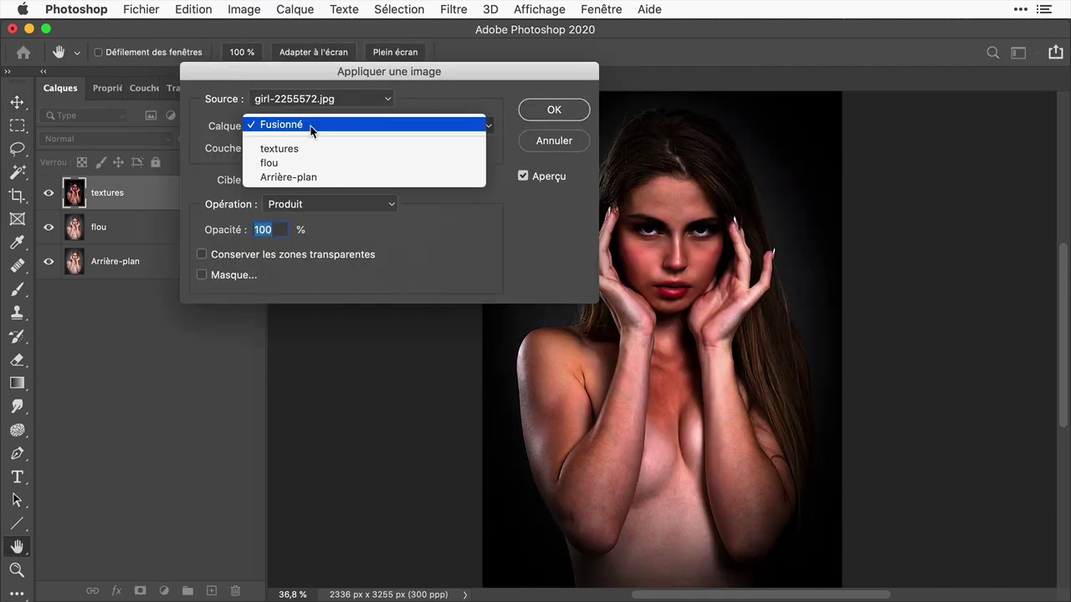
click(309, 162)
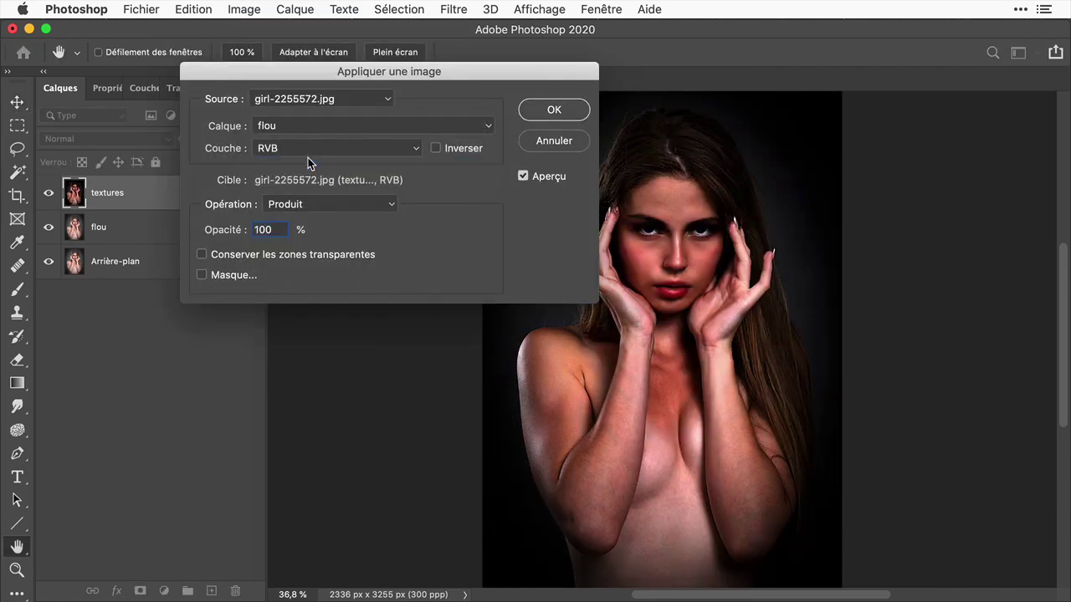
click(327, 212)
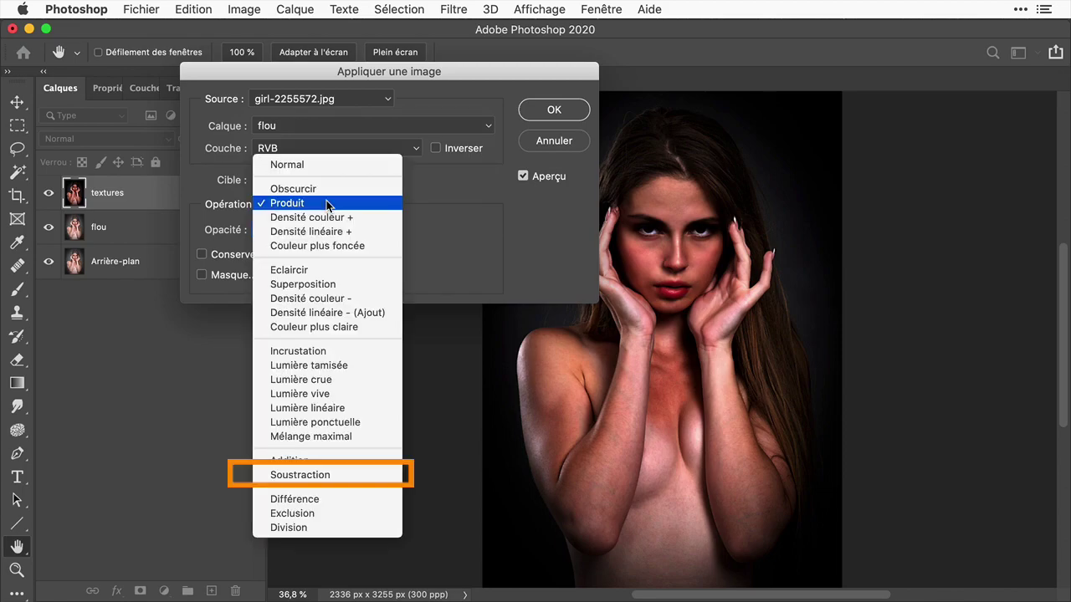
click(349, 475)
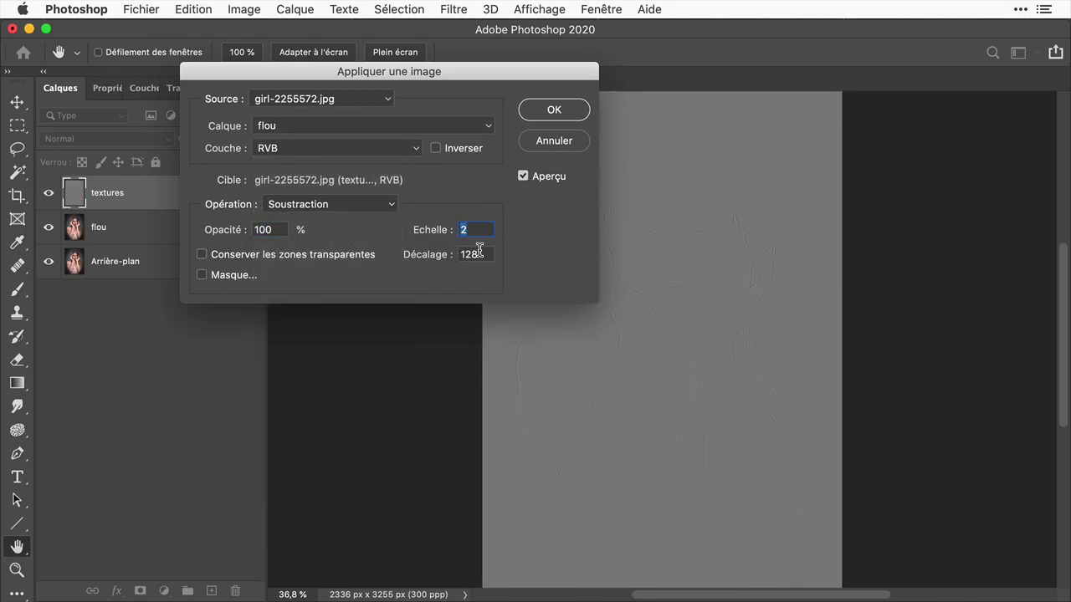
key(Tab)
key(Return)
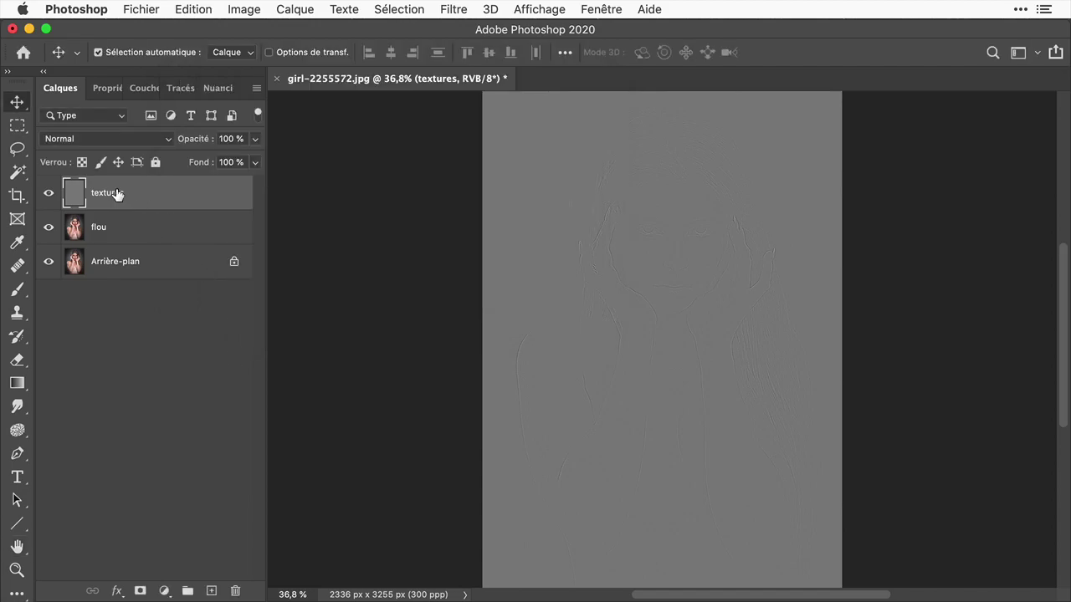
click(164, 140)
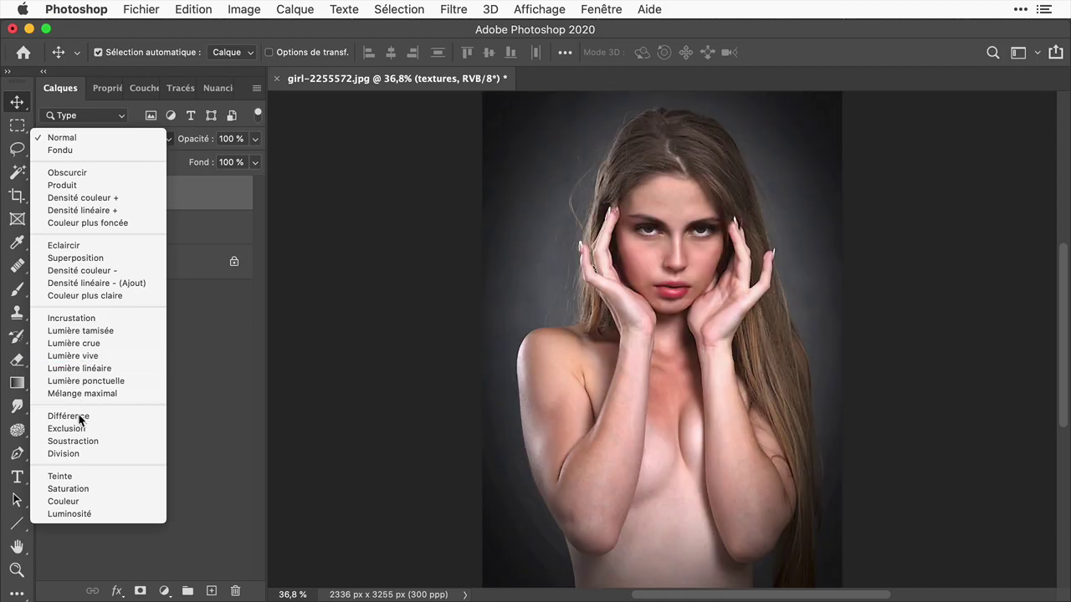
click(96, 369)
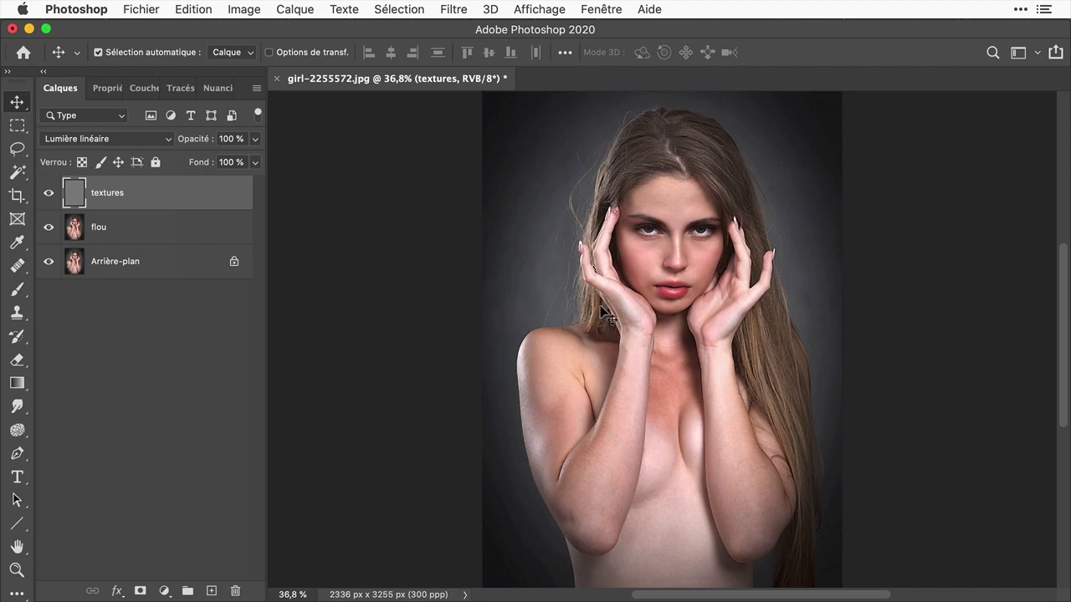
- Lasso the skin of the forearm on the photo's left side, feather the selection by 25 pixels and preview it as a quick mask
key(super+1)
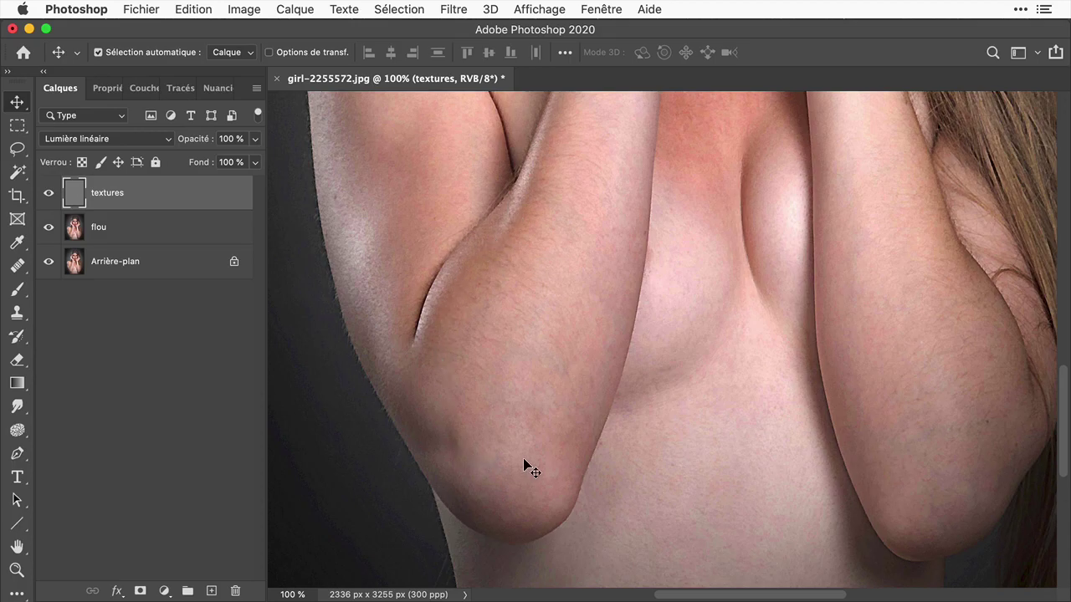
key(l)
drag(529, 198, 530, 203)
click(395, 9)
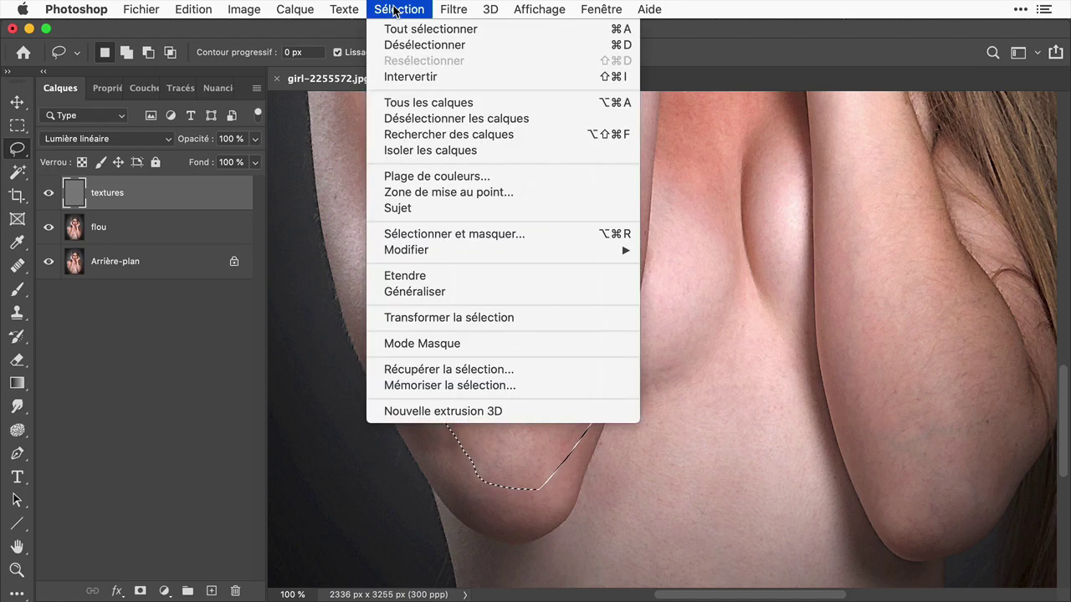
mouse_move(502, 249)
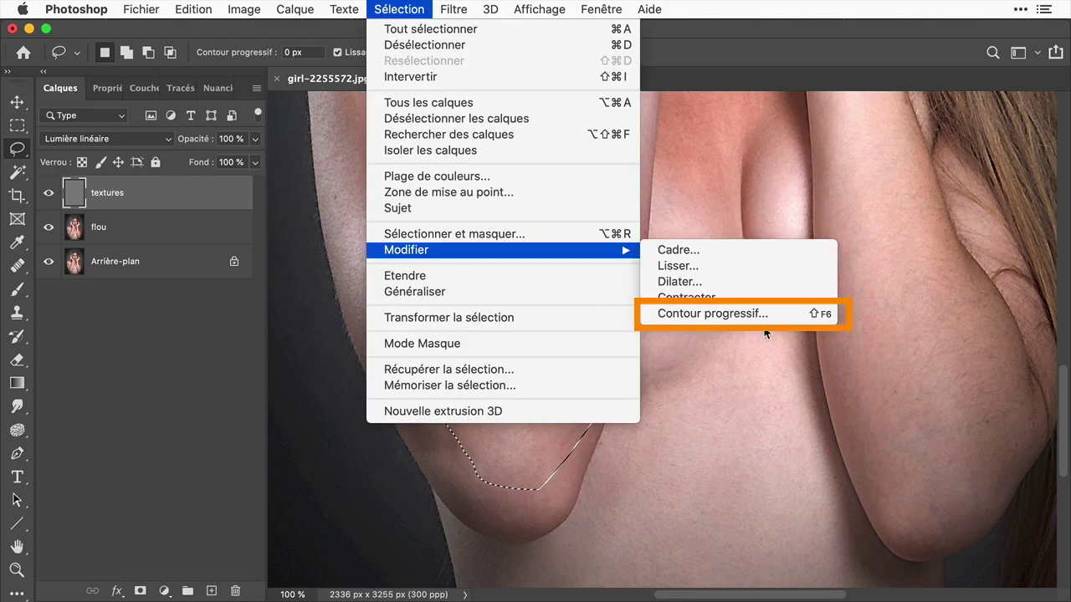
click(763, 317)
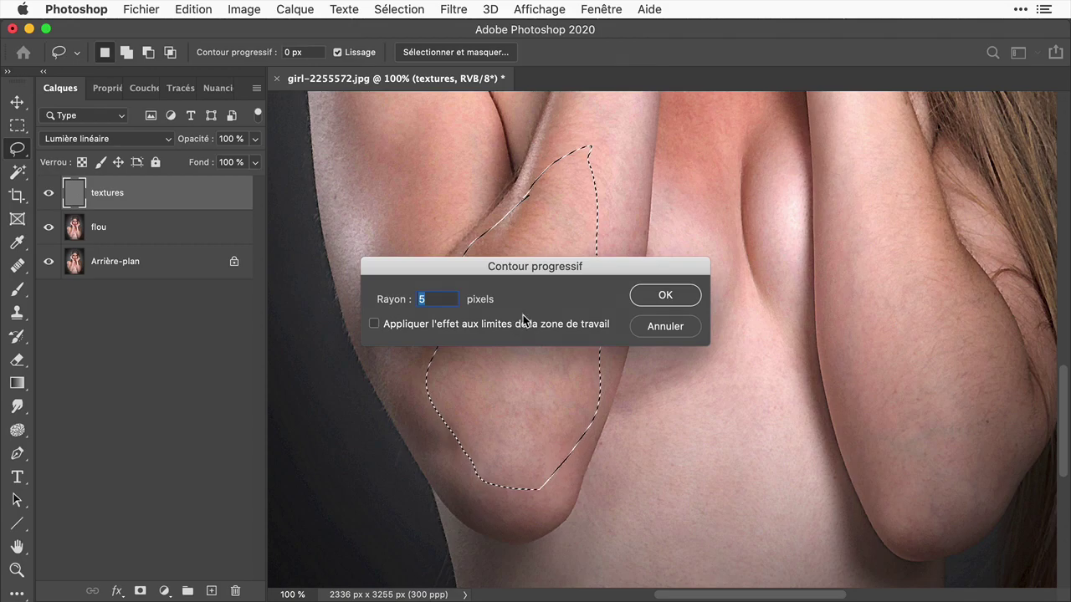
text(25)
key(Return)
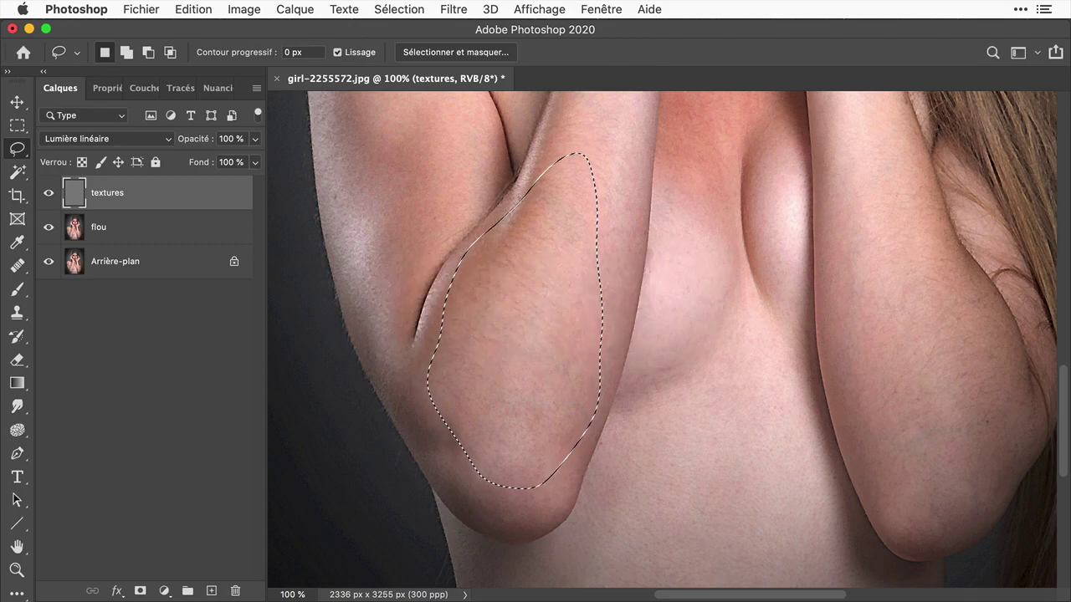
key(y)
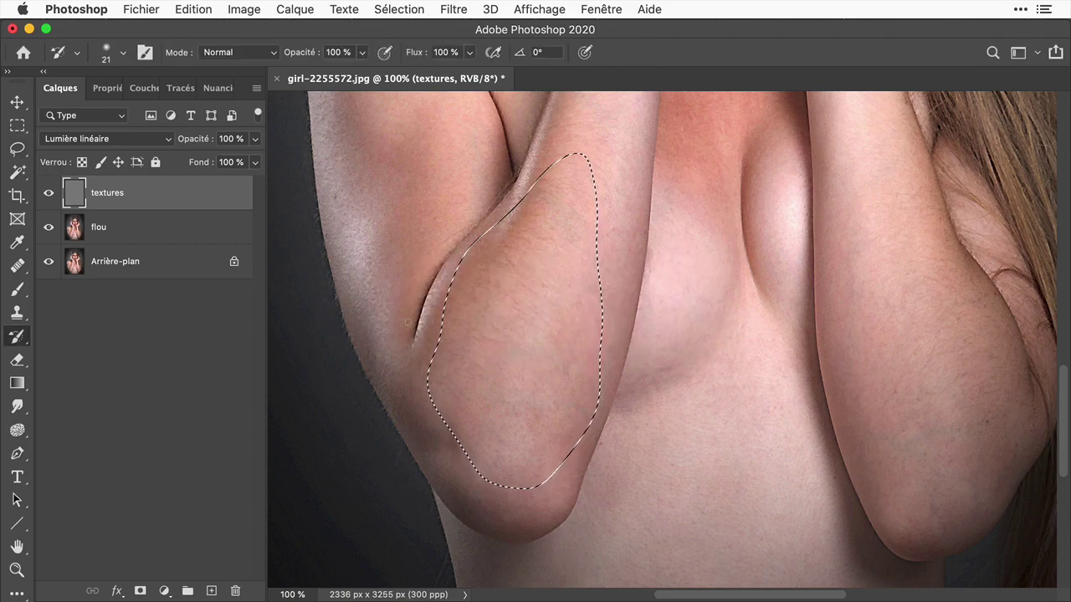
key(q)
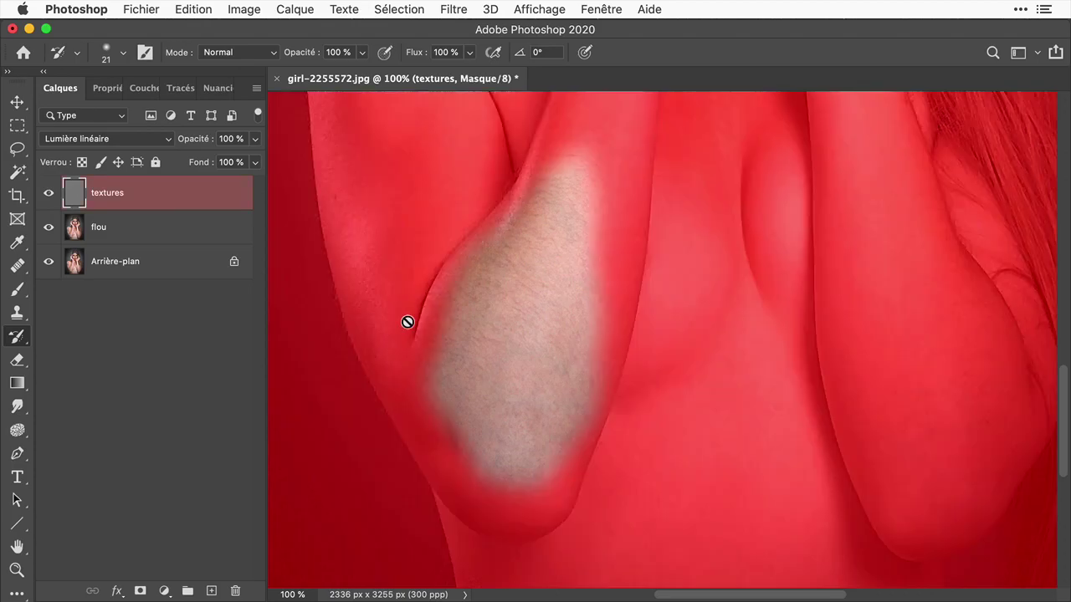
key(q)
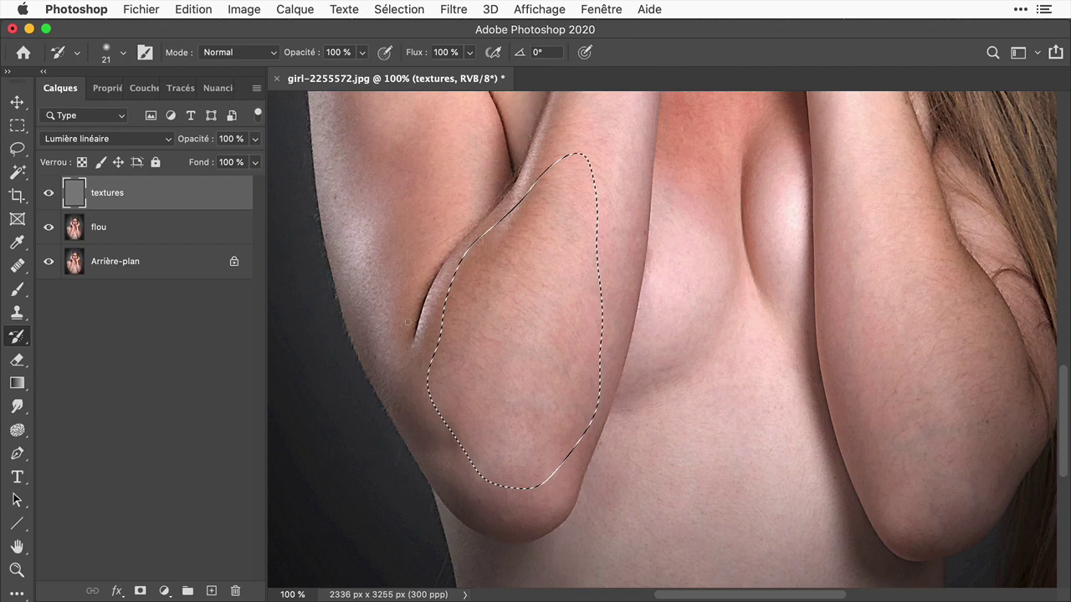
- Smooth the selected forearm skin on the flou layer with Gaussian Blur and clear the selection
key(alt+bracketleft)
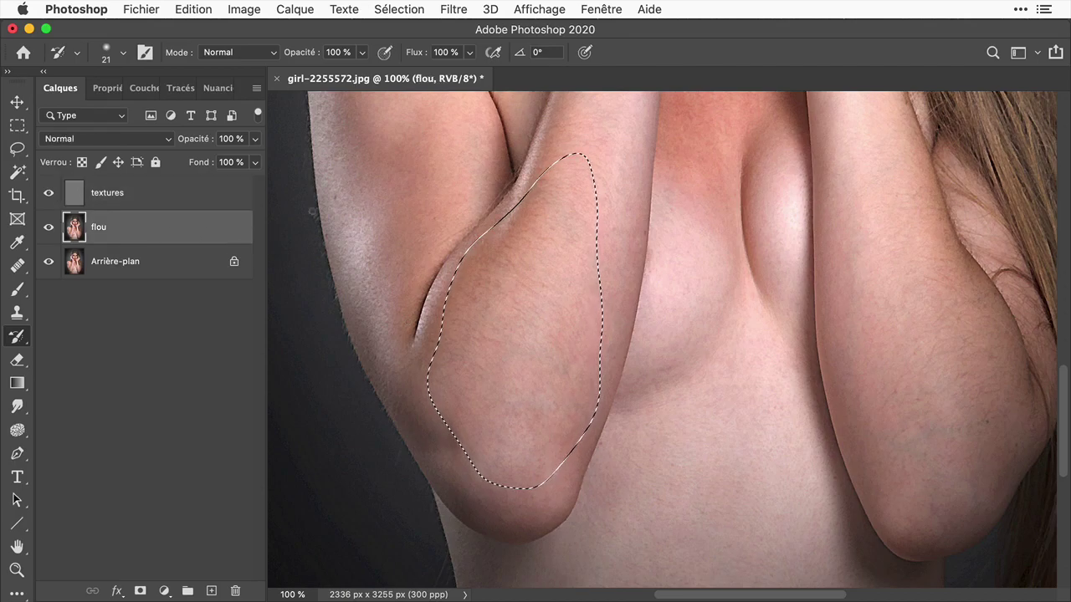
click(452, 9)
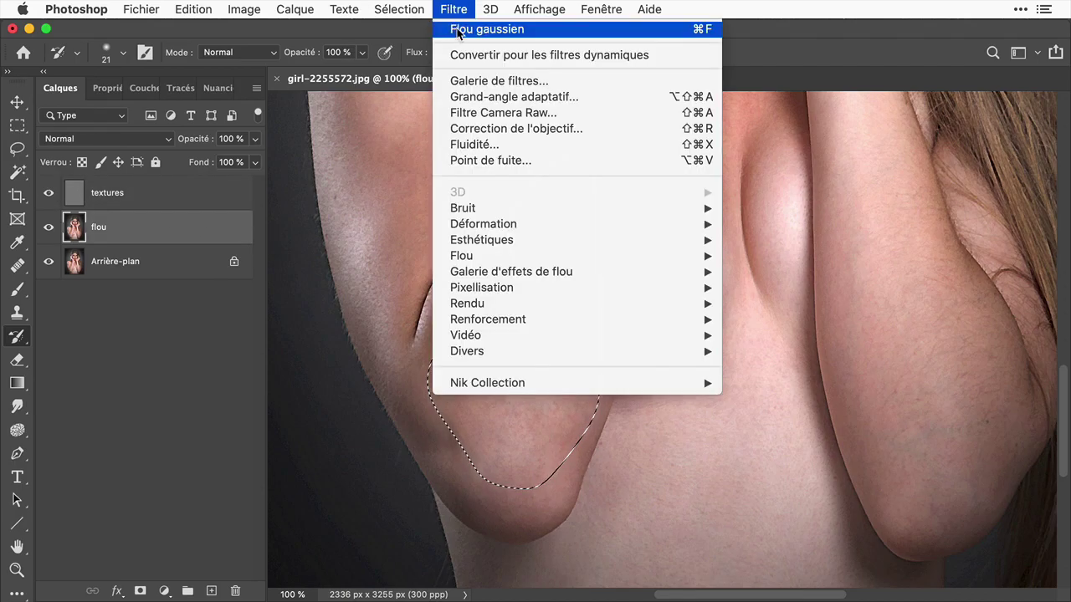
alt+click(457, 30)
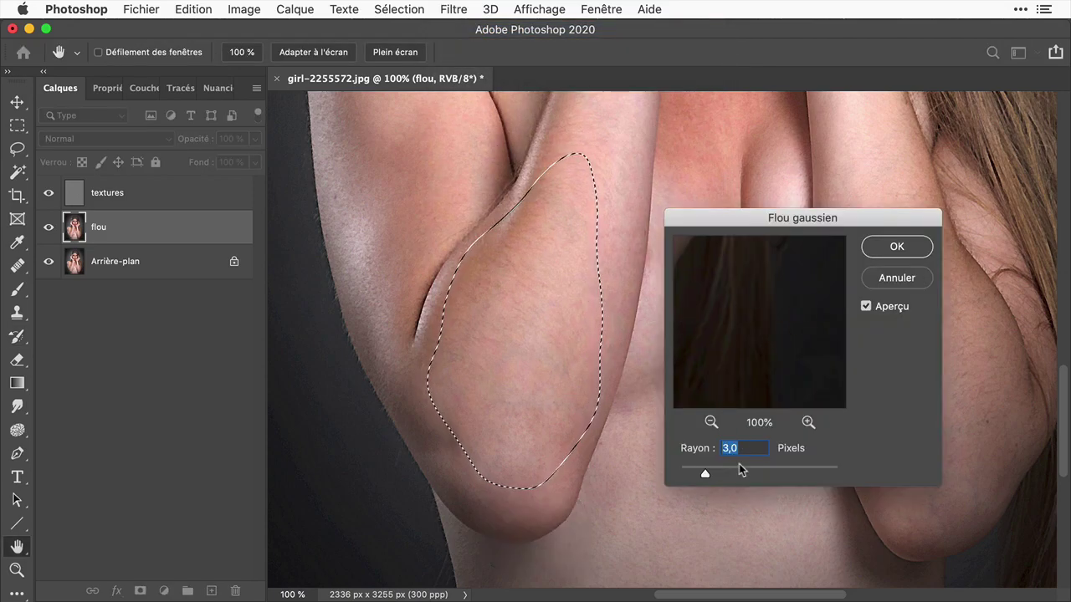
drag(753, 359, 877, 407)
drag(695, 287, 856, 366)
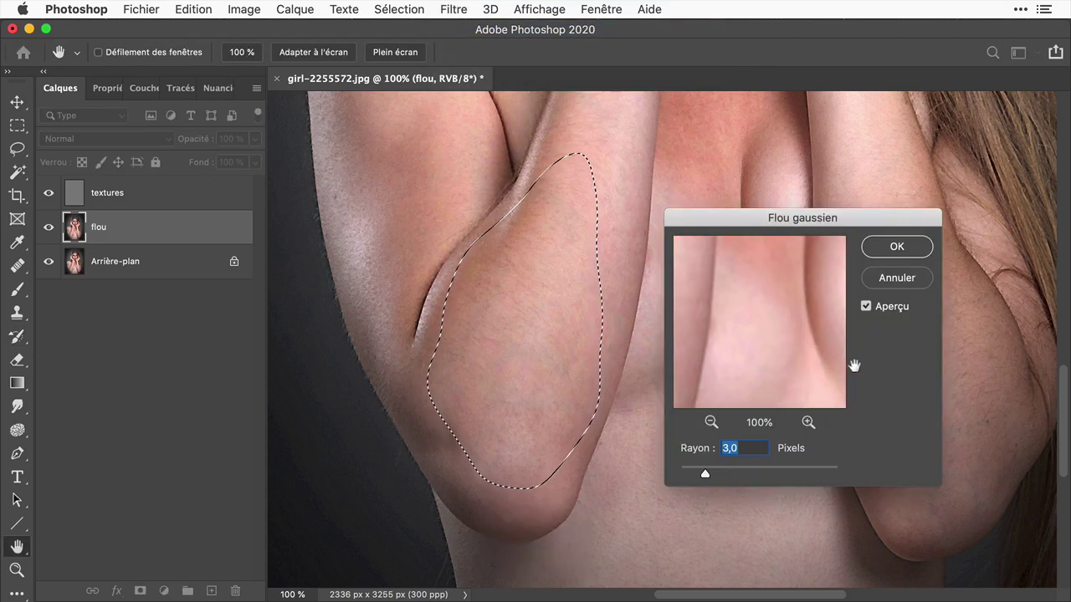
click(510, 312)
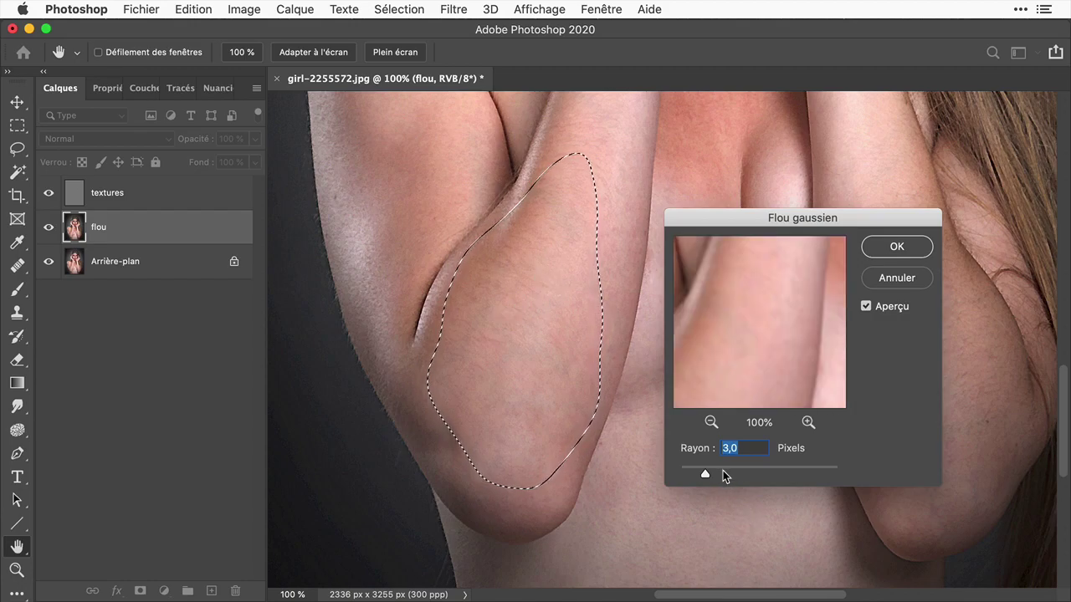
drag(725, 476, 697, 475)
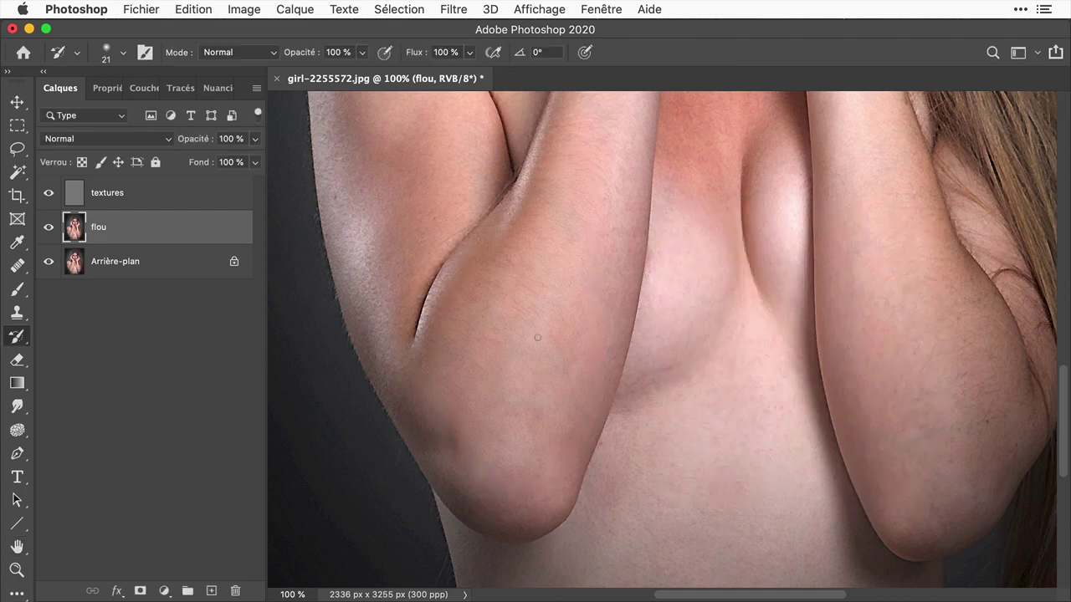
- Lasso the forearm on the photo's right side, reapply the last Gaussian Blur to it on the flou layer, and deselect
scroll(538, 338, down, 5)
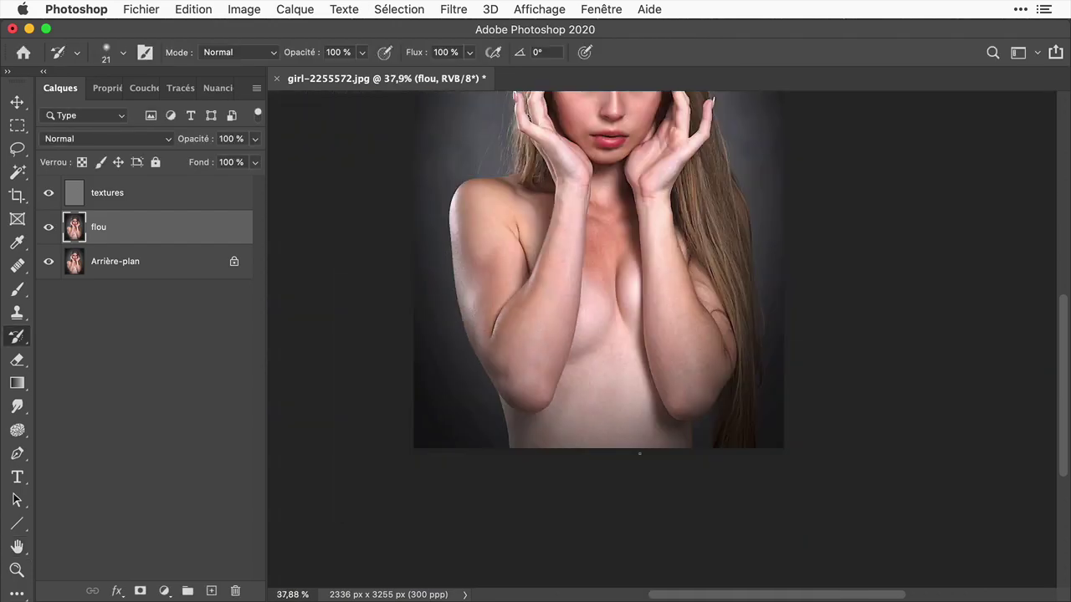
key(l)
key(super+1)
drag(611, 205, 746, 328)
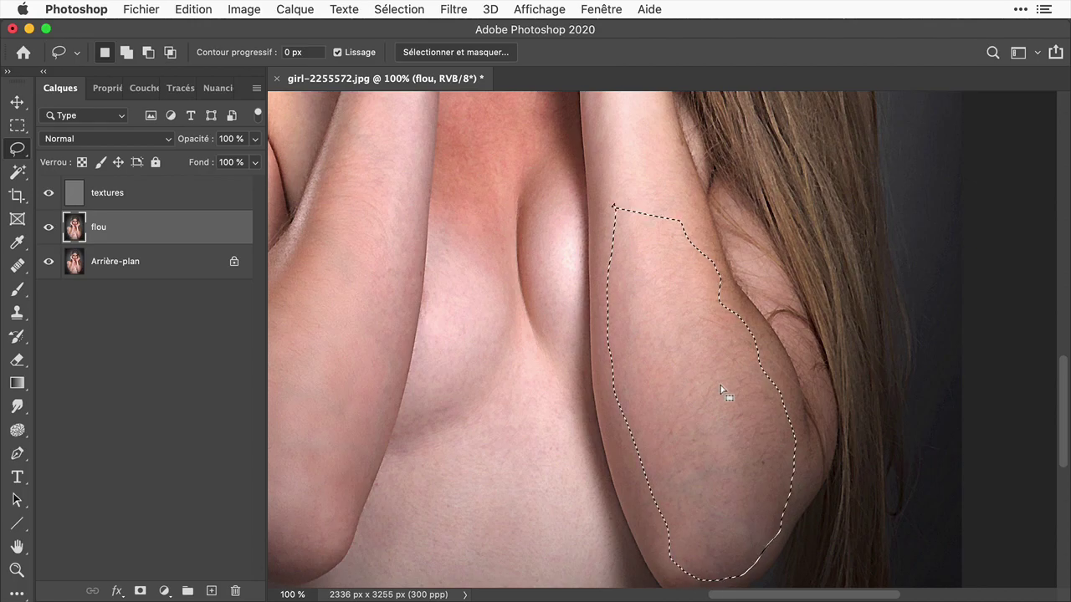
click(444, 10)
click(456, 31)
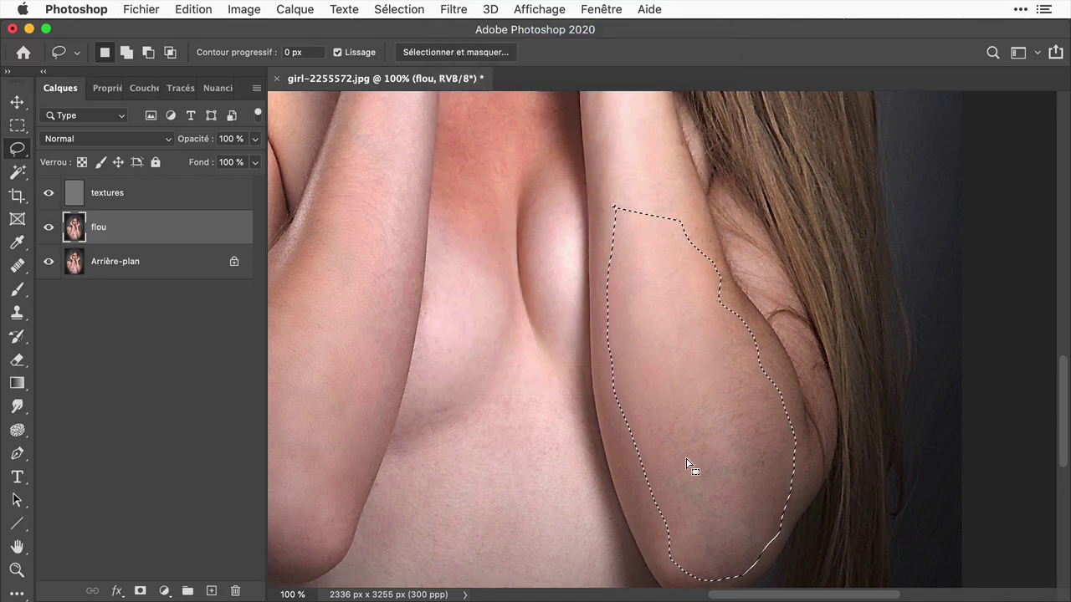
key(super+d)
scroll(684, 451, down, 3)
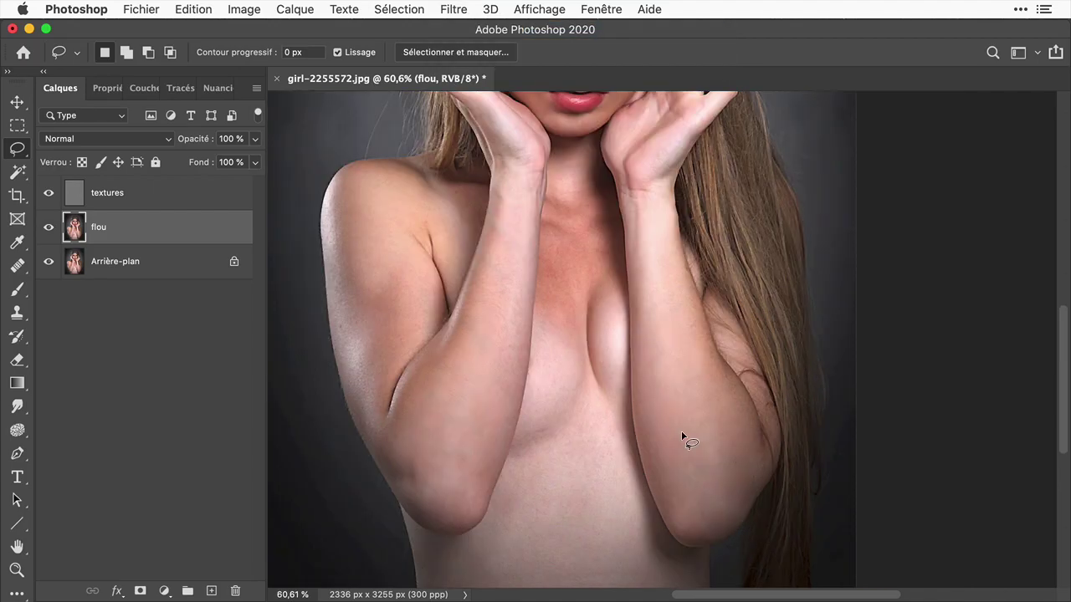